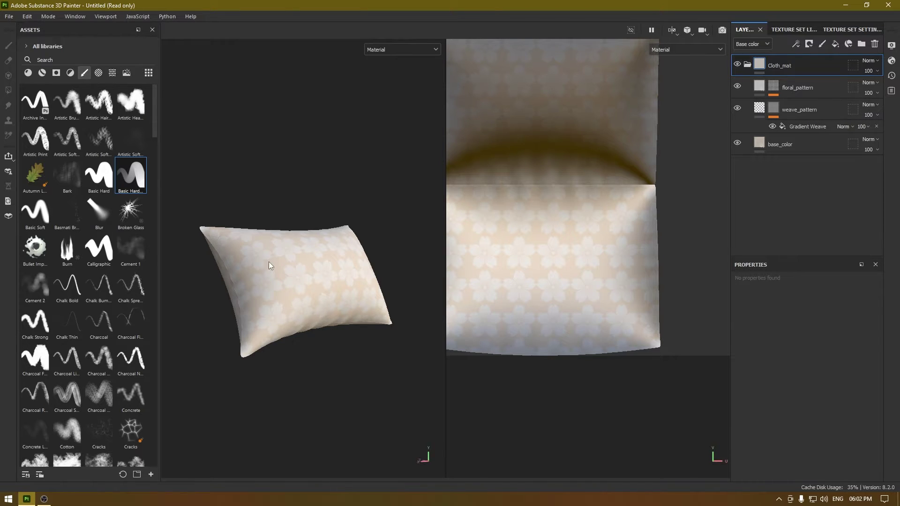
# Examine the pillow's floral fabric material from several angles and distances
pyautogui.keyDown('alt'); pyautogui.moveTo(269, 262); pyautogui.dragTo(297, 278); pyautogui.keyUp('alt')
pyautogui.keyDown('alt'); pyautogui.moveTo(297, 278); pyautogui.dragTo(307, 337, button='right'); pyautogui.keyUp('alt')
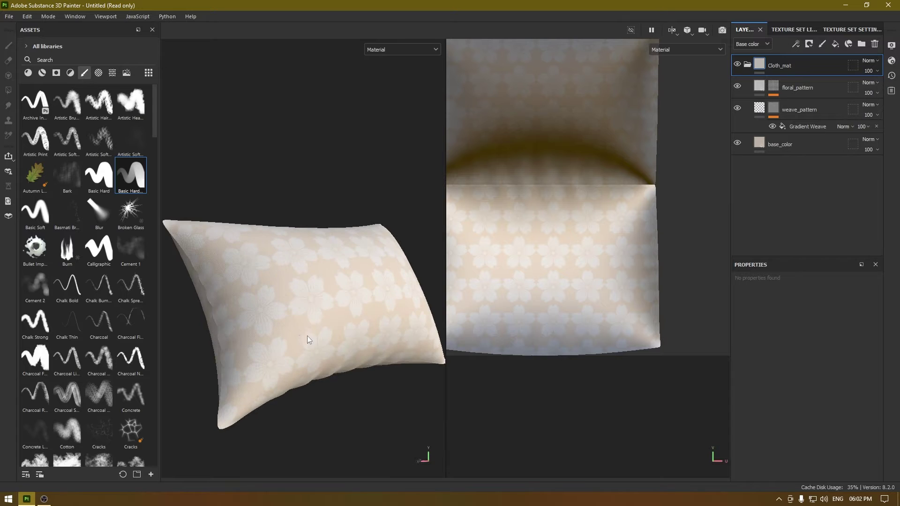
pyautogui.keyDown('alt'); pyautogui.moveTo(307, 337); pyautogui.dragTo(416, 360); pyautogui.keyUp('alt')
pyautogui.keyDown('alt'); pyautogui.moveTo(416, 360); pyautogui.dragTo(301, 239, button='middle'); pyautogui.keyUp('alt')
pyautogui.keyDown('alt'); pyautogui.moveTo(301, 239); pyautogui.dragTo(295, 199, button='right'); pyautogui.keyUp('alt')
pyautogui.keyDown('alt'); pyautogui.moveTo(296, 200); pyautogui.dragTo(375, 203, button='middle'); pyautogui.keyUp('alt')
pyautogui.keyDown('alt'); pyautogui.moveTo(376, 203); pyautogui.dragTo(336, 272); pyautogui.keyUp('alt')
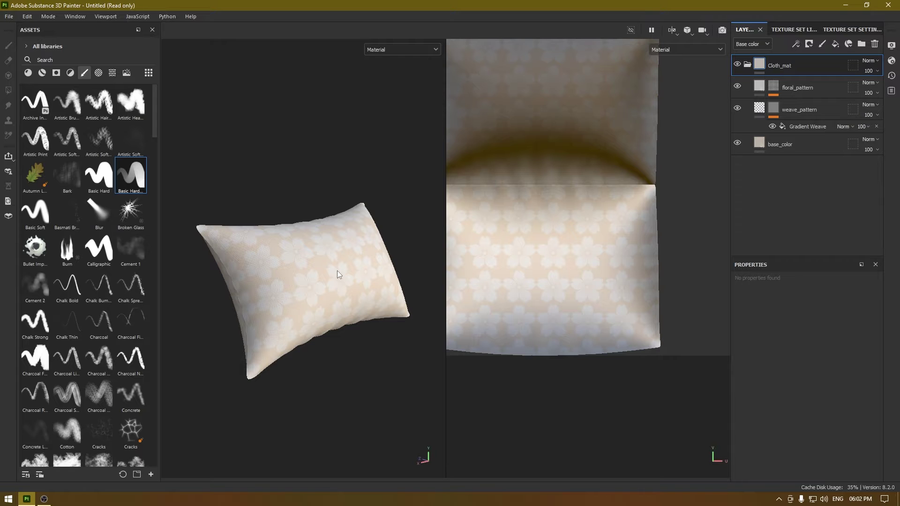
pyautogui.scroll(1, 299, 264)
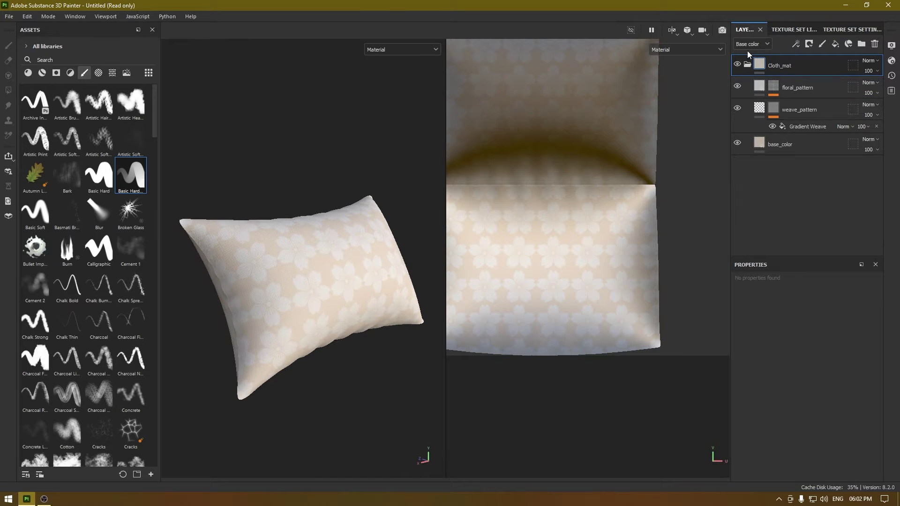
# Compare the pillow with the Cloth_mat folder hidden and shown, and inspect its weave up close
pyautogui.click(737, 65)
pyautogui.scroll(5, 214, 172)
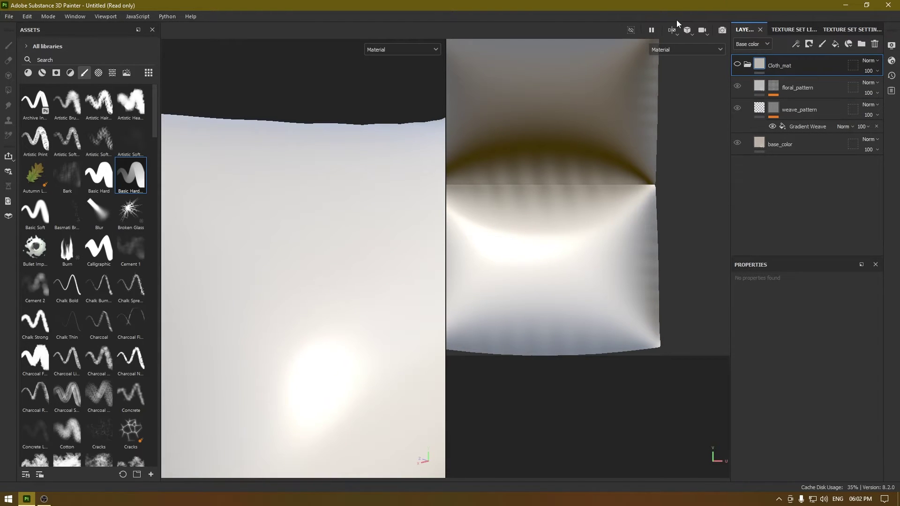
pyautogui.click(737, 64)
pyautogui.scroll(2, 305, 240)
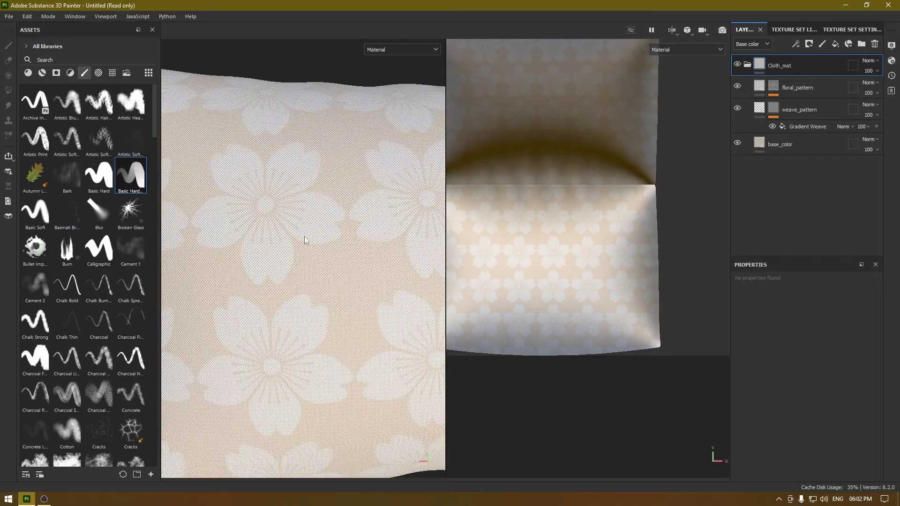
pyautogui.scroll(-8, 305, 240)
pyautogui.keyDown('alt'); pyautogui.moveTo(225, 201); pyautogui.dragTo(292, 182); pyautogui.keyUp('alt')
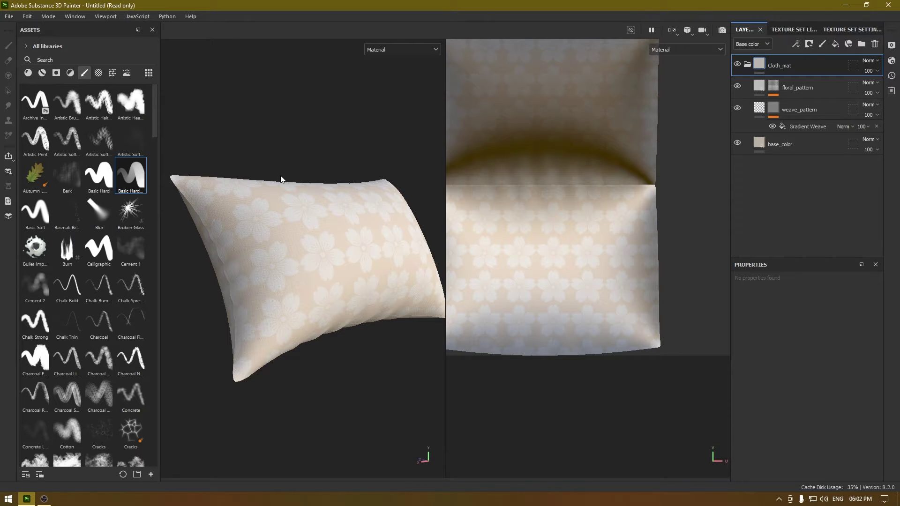
pyautogui.keyDown('alt'); pyautogui.moveTo(351, 195); pyautogui.dragTo(353, 220); pyautogui.keyUp('alt')
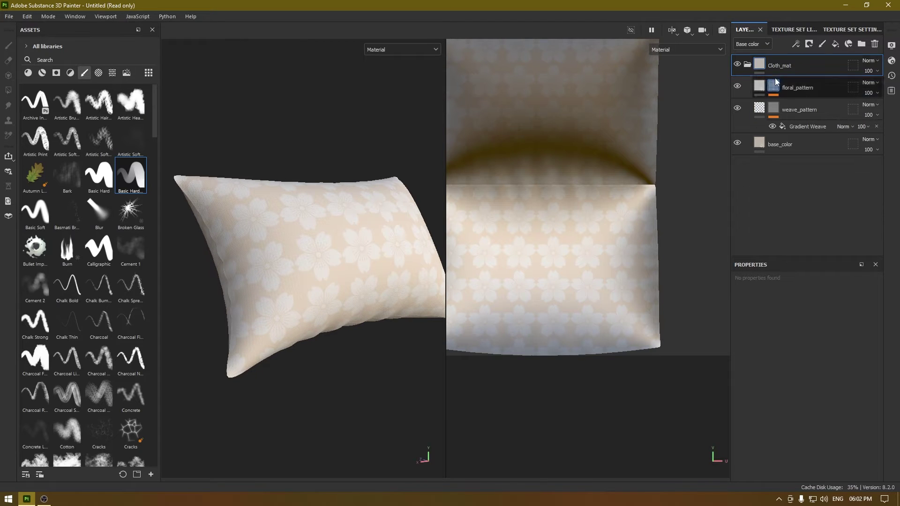
# Add a fill layer above the Cloth_mat folder with only the height channel enabled
pyautogui.click(835, 45)
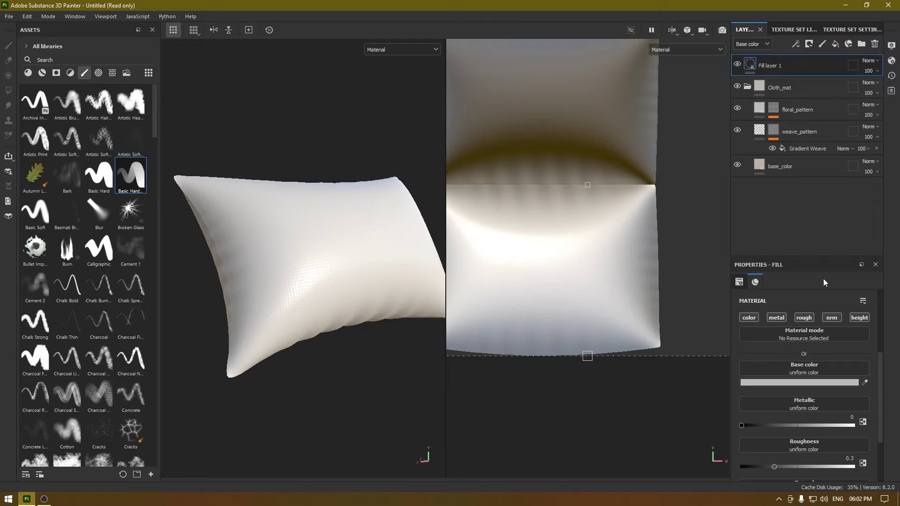
pyautogui.click(750, 318)
pyautogui.click(775, 319)
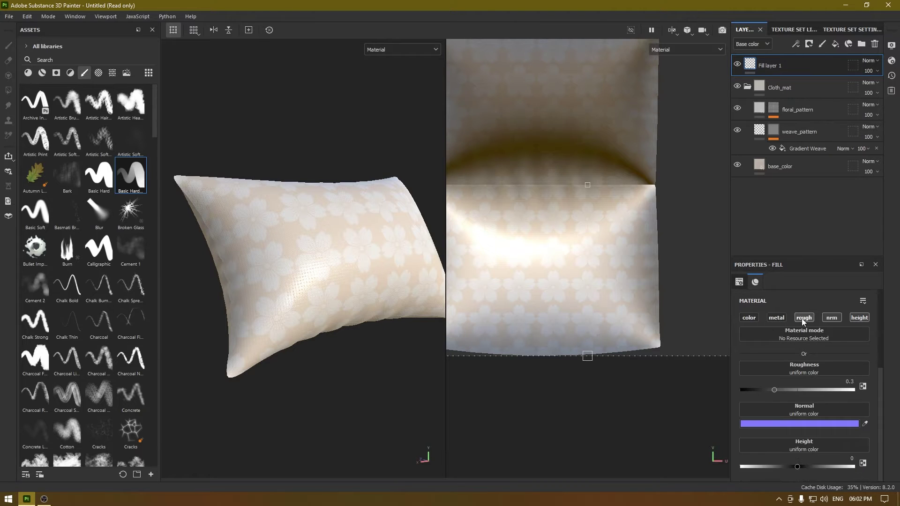
pyautogui.click(803, 318)
pyautogui.click(826, 319)
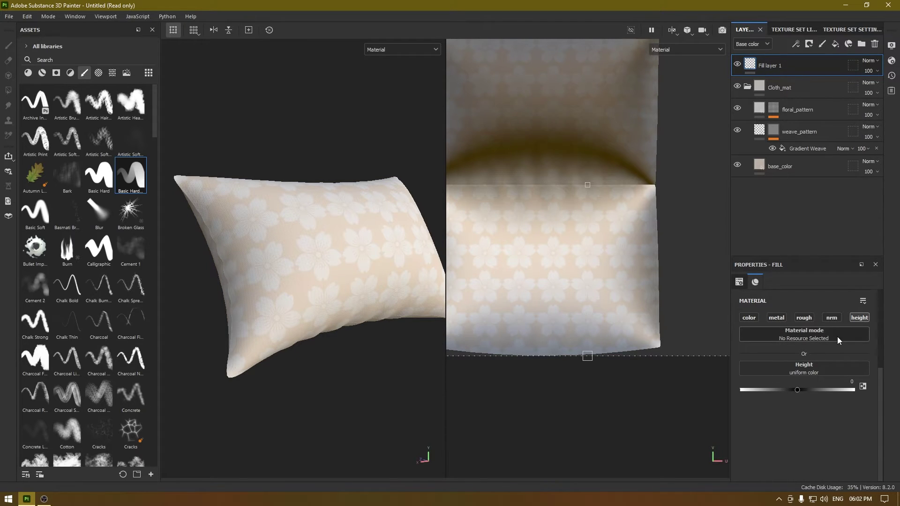
# Set the new fill layer's height value to 1
pyautogui.moveTo(795, 389); pyautogui.dragTo(820, 390)
pyautogui.click(849, 380)
pyautogui.write('1')
pyautogui.keyDown('alt'); pyautogui.moveTo(371, 236); pyautogui.dragTo(318, 231); pyautogui.keyUp('alt')
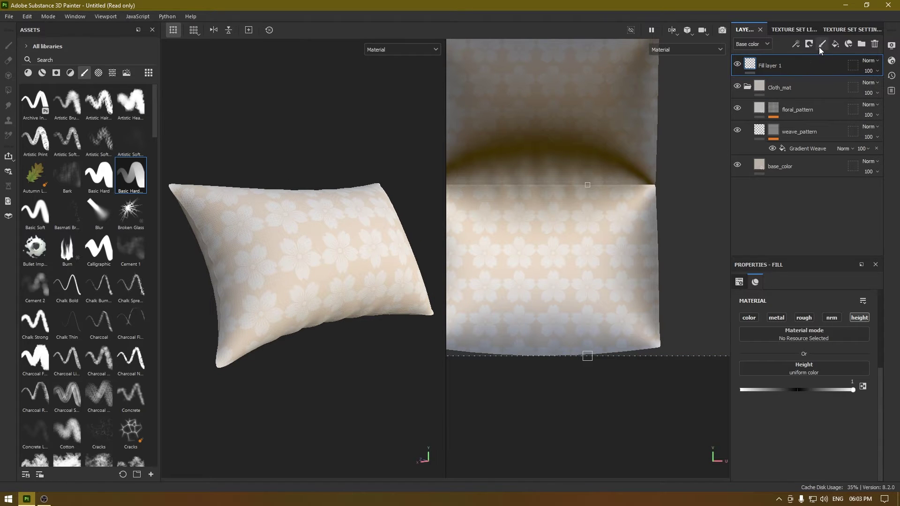
# Add a black mask to the height fill layer and add a paint effect to that mask
pyautogui.rightClick(798, 64)
pyautogui.click(806, 79)
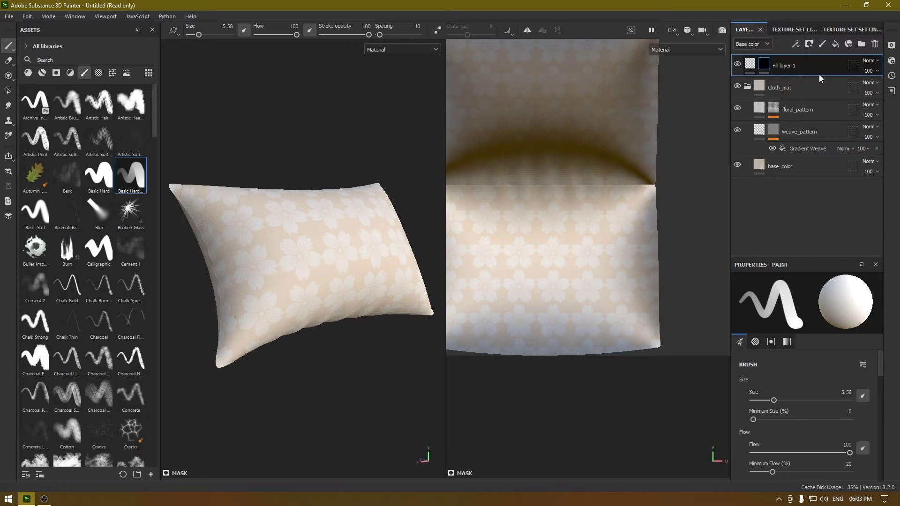
pyautogui.rightClick(819, 72)
pyautogui.click(789, 422)
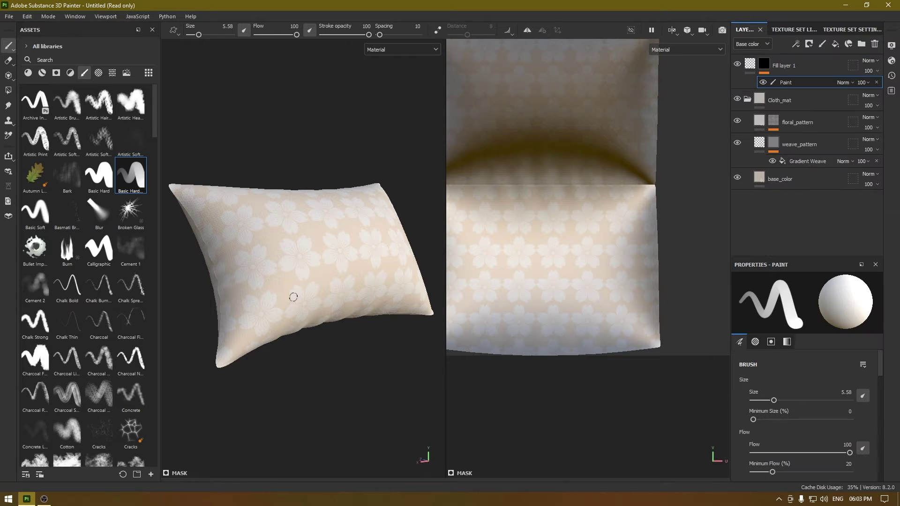
# Choose the tapered variant of the Basic Hard brush and reduce its size to 3.85 for painting at the pillow's corner
pyautogui.keyDown('alt'); pyautogui.moveTo(309, 229); pyautogui.dragTo(282, 232); pyautogui.keyUp('alt')
pyautogui.keyDown('alt'); pyautogui.moveTo(330, 253); pyautogui.dragTo(345, 247); pyautogui.keyUp('alt')
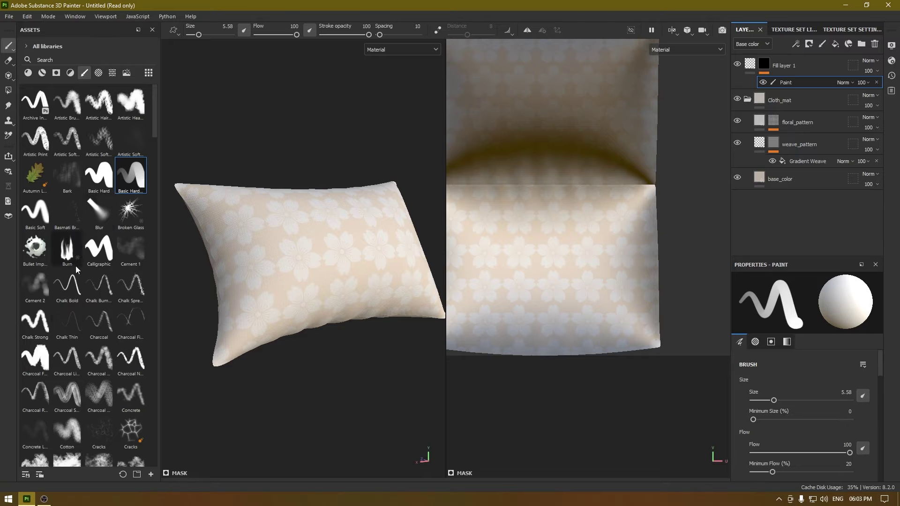
pyautogui.click(132, 180)
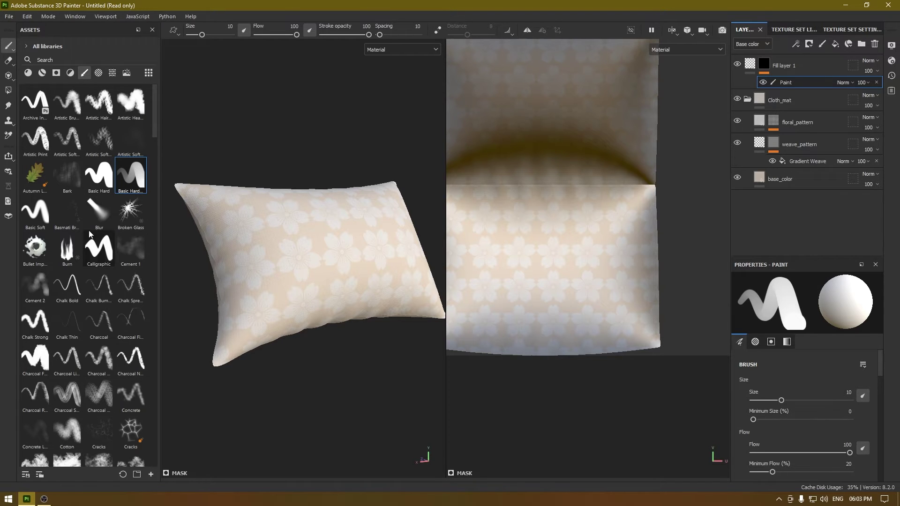
pyautogui.moveTo(312, 271)
pyautogui.keyDown('alt'); pyautogui.mouseDown()
pyautogui.moveTo(326, 274)
pyautogui.moveTo(281, 269)
pyautogui.moveTo(312, 277)
pyautogui.moveTo(312, 290)
pyautogui.mouseUp(); pyautogui.keyUp('alt')
pyautogui.keyDown('alt'); pyautogui.moveTo(312, 289); pyautogui.dragTo(296, 242, button='middle'); pyautogui.keyUp('alt')
pyautogui.keyDown('alt'); pyautogui.moveTo(297, 242); pyautogui.dragTo(300, 221, button='right'); pyautogui.keyUp('alt')
pyautogui.keyDown('alt'); pyautogui.moveTo(300, 222); pyautogui.dragTo(229, 294, button='middle'); pyautogui.keyUp('alt')
pyautogui.keyDown('alt'); pyautogui.moveTo(229, 294); pyautogui.dragTo(311, 254); pyautogui.keyUp('alt')
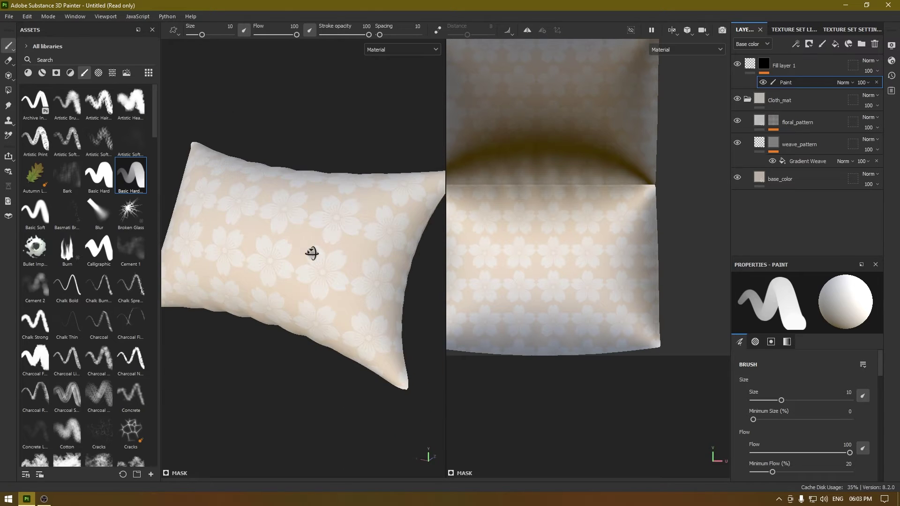
pyautogui.keyDown('alt'); pyautogui.moveTo(384, 231); pyautogui.dragTo(259, 270, button='middle'); pyautogui.keyUp('alt')
pyautogui.keyDown('alt'); pyautogui.moveTo(259, 269); pyautogui.dragTo(317, 281, button='right'); pyautogui.keyUp('alt')
pyautogui.moveTo(317, 280)
pyautogui.keyDown('alt'); pyautogui.mouseDown()
pyautogui.moveTo(357, 220)
pyautogui.moveTo(237, 335)
pyautogui.mouseUp(); pyautogui.keyUp('alt')
pyautogui.hotkey('ctrl', 'z')
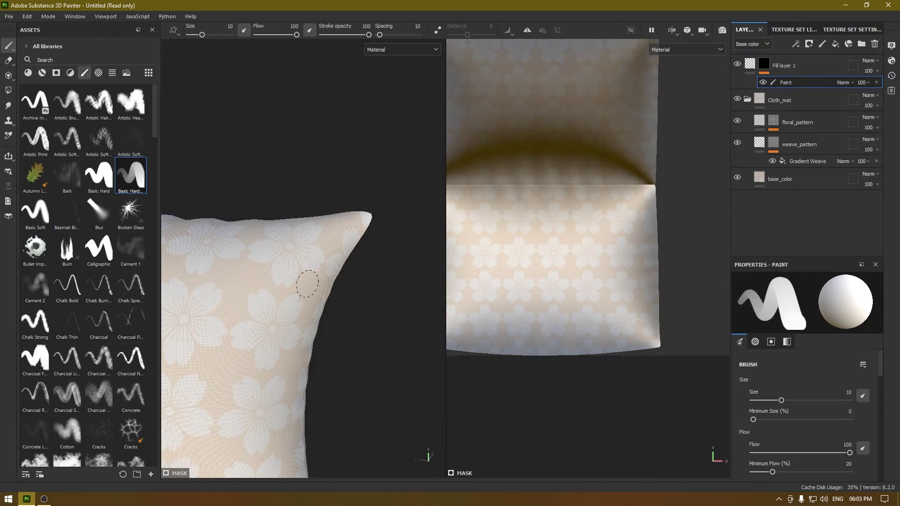
pyautogui.press('[')
pyautogui.press('[')
pyautogui.press('[')
pyautogui.press('[')
pyautogui.press('[')
pyautogui.press('[')
pyautogui.press('[')
pyautogui.press('[')
pyautogui.press('[')
pyautogui.press('[')
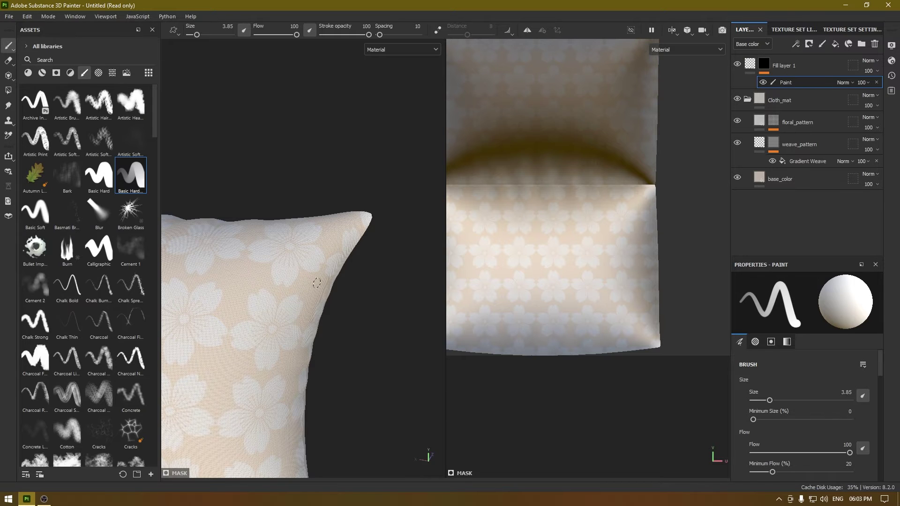
# Paint a few thin fold strokes in the mask, running inward from the tip of one pillow corner
pyautogui.moveTo(317, 283)
pyautogui.keyDown('alt'); pyautogui.mouseDown()
pyautogui.moveTo(381, 273)
pyautogui.moveTo(363, 240)
pyautogui.moveTo(314, 225)
pyautogui.moveTo(317, 207)
pyautogui.moveTo(364, 205)
pyautogui.moveTo(353, 223)
pyautogui.moveTo(360, 245)
pyautogui.moveTo(350, 225)
pyautogui.moveTo(365, 249)
pyautogui.mouseUp(); pyautogui.keyUp('alt')
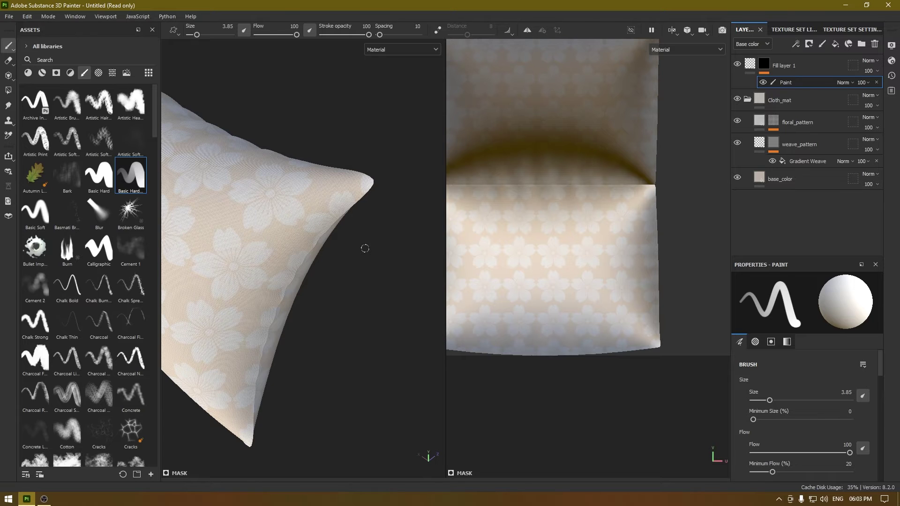
pyautogui.moveTo(363, 244)
pyautogui.keyDown('alt'); pyautogui.mouseDown()
pyautogui.moveTo(351, 225)
pyautogui.moveTo(366, 182)
pyautogui.moveTo(241, 255)
pyautogui.moveTo(320, 233)
pyautogui.mouseUp(); pyautogui.keyUp('alt')
pyautogui.hotkey('ctrl', 'z')
pyautogui.moveTo(360, 180)
pyautogui.mouseDown()
pyautogui.moveTo(303, 214)
pyautogui.moveTo(436, 203)
pyautogui.mouseUp()
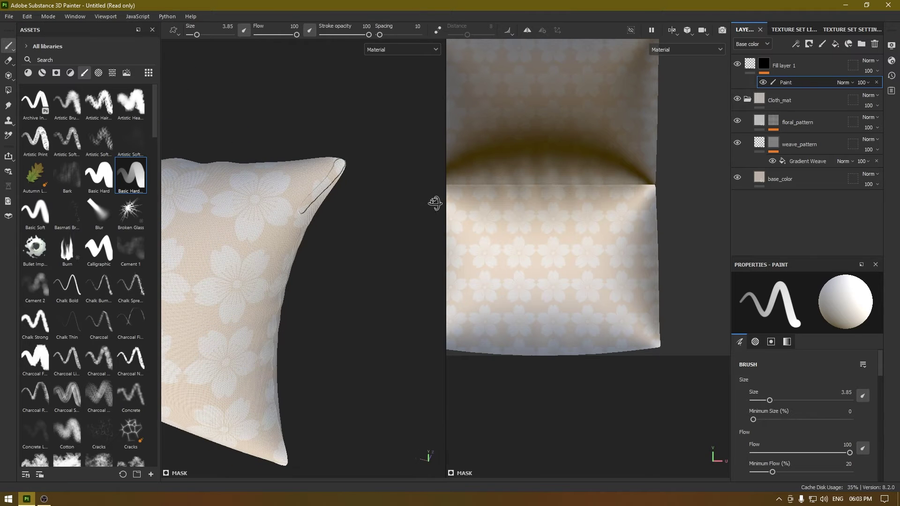
pyautogui.moveTo(339, 162); pyautogui.dragTo(259, 169)
pyautogui.moveTo(334, 171)
pyautogui.mouseDown()
pyautogui.moveTo(280, 199)
pyautogui.moveTo(316, 197)
pyautogui.moveTo(251, 110)
pyautogui.moveTo(190, 88)
pyautogui.moveTo(349, 143)
pyautogui.moveTo(300, 101)
pyautogui.moveTo(336, 156)
pyautogui.moveTo(321, 143)
pyautogui.moveTo(349, 155)
pyautogui.mouseUp()
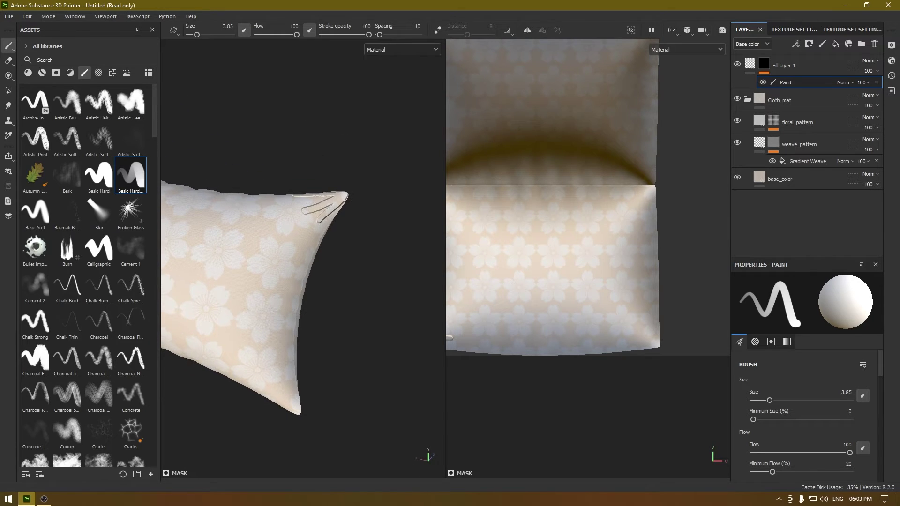
# Add a Blur filter above the paint effect in the height layer's mask
pyautogui.rightClick(806, 86)
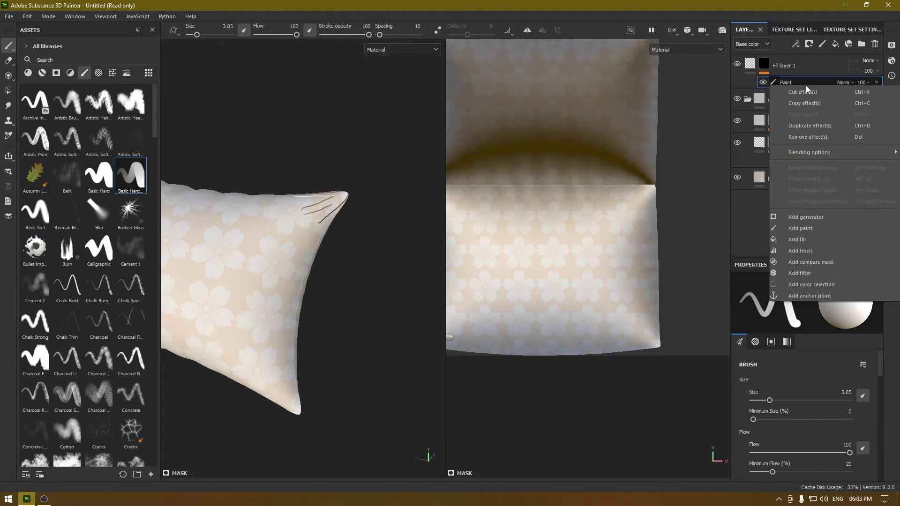
pyautogui.click(811, 272)
pyautogui.click(802, 303)
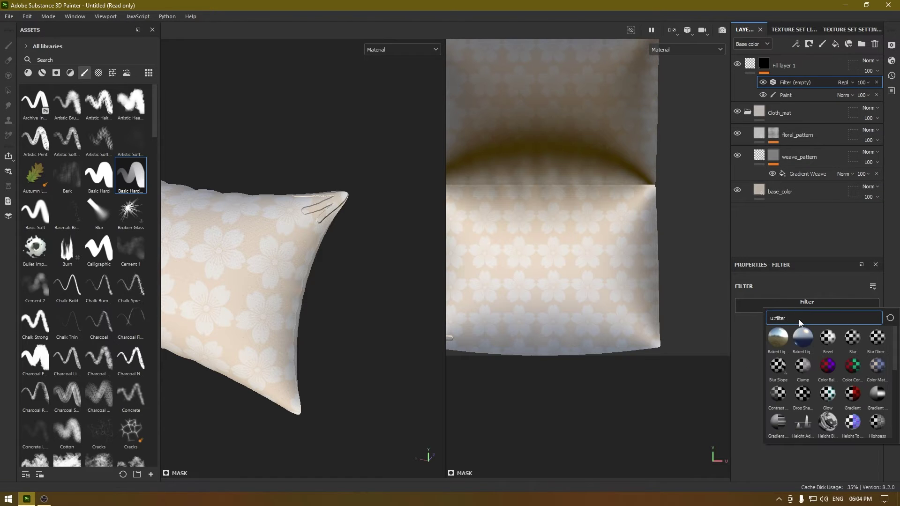
pyautogui.write('blur')
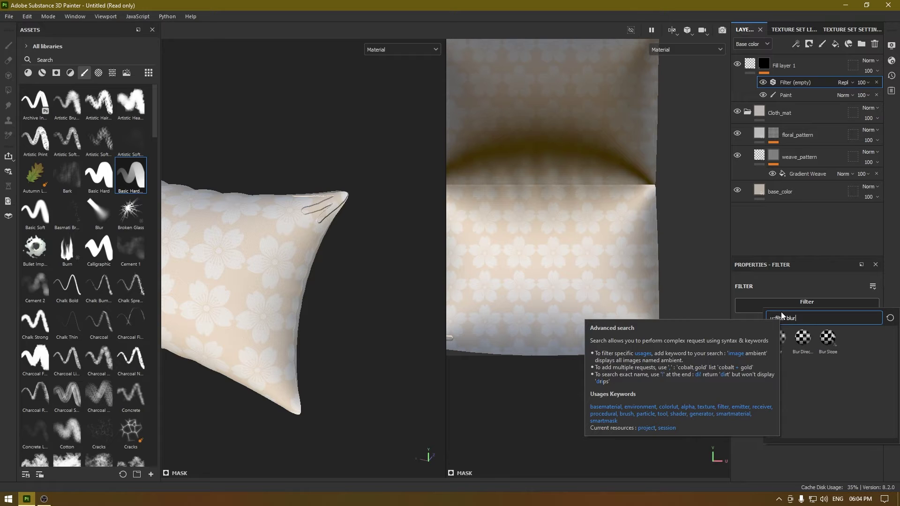
pyautogui.click(778, 339)
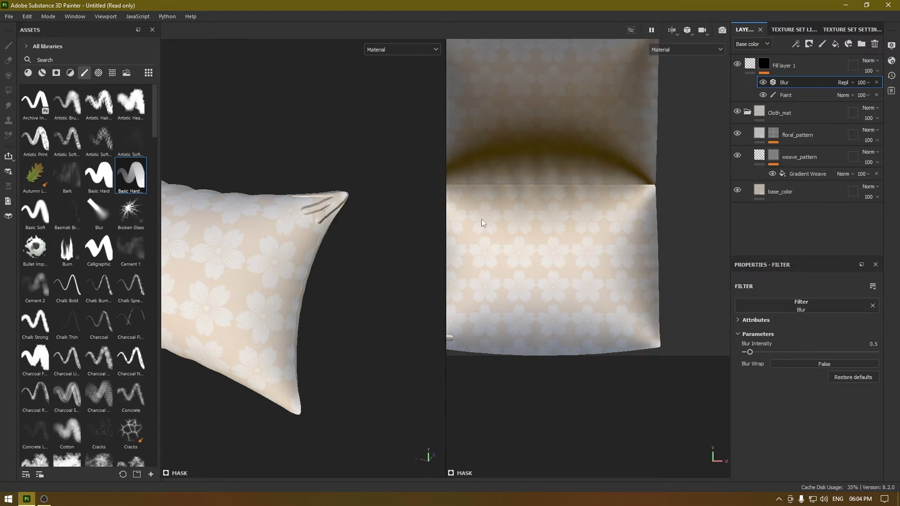
# Set the mask filter's Blur Intensity to 2.2 to soften the painted folds
pyautogui.scroll(5, 390, 206)
pyautogui.keyDown('alt'); pyautogui.moveTo(367, 226); pyautogui.dragTo(382, 335); pyautogui.keyUp('alt')
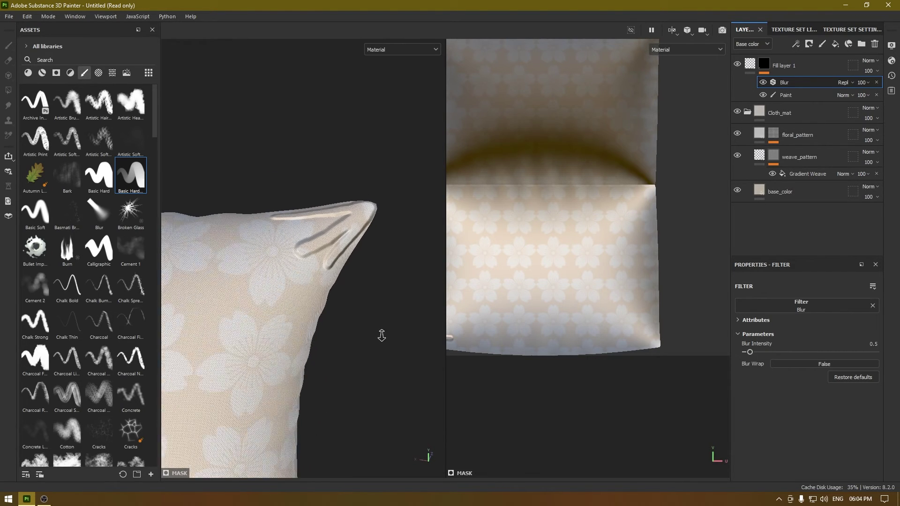
pyautogui.keyDown('alt'); pyautogui.moveTo(382, 336); pyautogui.dragTo(391, 359, button='right'); pyautogui.keyUp('alt')
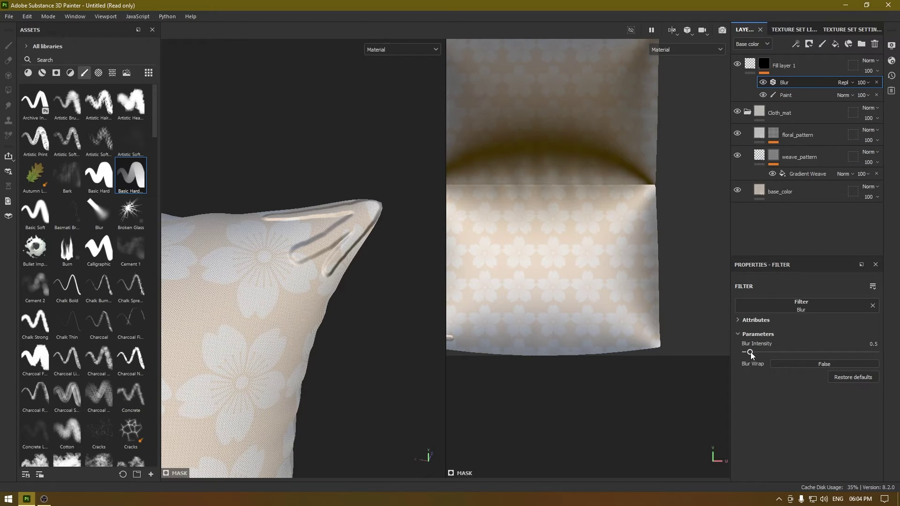
pyautogui.moveTo(752, 354); pyautogui.dragTo(760, 355)
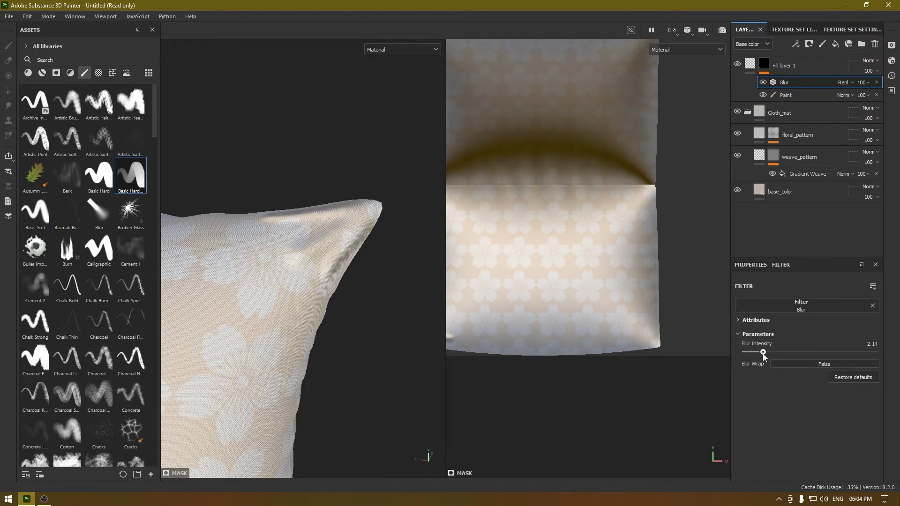
pyautogui.keyDown('alt'); pyautogui.moveTo(345, 281); pyautogui.dragTo(297, 201); pyautogui.keyUp('alt')
pyautogui.click(872, 345)
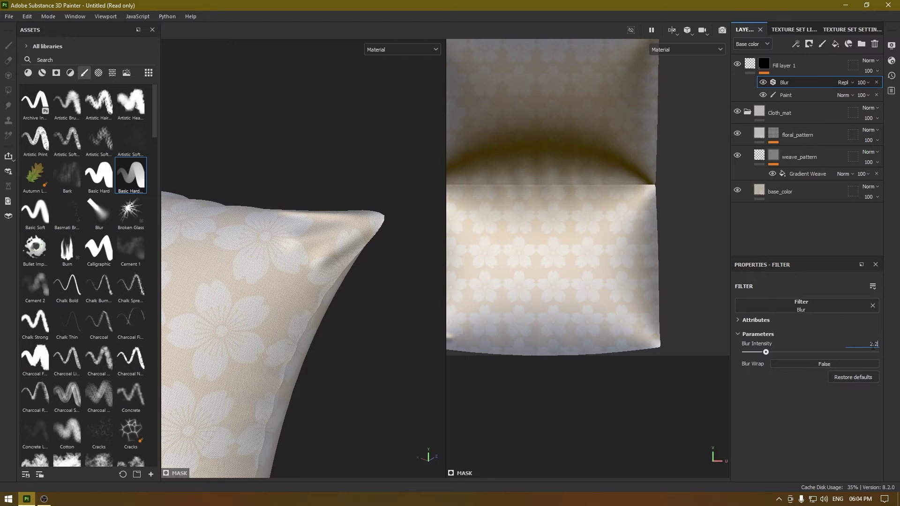
# Paint additional longer fold strokes in the mask's paint effect, spreading inward from the same pillow corner
pyautogui.moveTo(364, 281)
pyautogui.keyDown('alt'); pyautogui.mouseDown()
pyautogui.moveTo(327, 188)
pyautogui.moveTo(379, 199)
pyautogui.moveTo(384, 232)
pyautogui.moveTo(347, 230)
pyautogui.moveTo(323, 200)
pyautogui.moveTo(362, 241)
pyautogui.moveTo(388, 245)
pyautogui.mouseUp(); pyautogui.keyUp('alt')
pyautogui.click(797, 96)
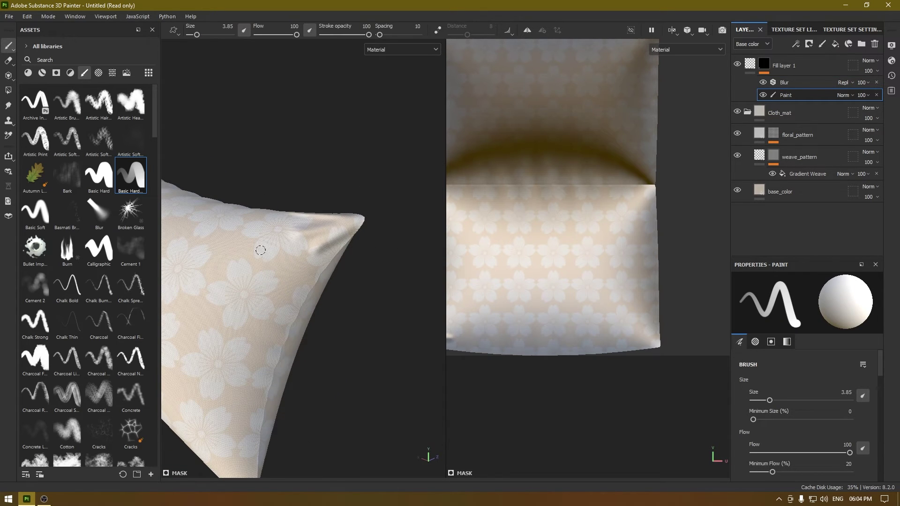
pyautogui.moveTo(302, 233)
pyautogui.mouseDown()
pyautogui.moveTo(247, 245)
pyautogui.moveTo(280, 321)
pyautogui.moveTo(245, 242)
pyautogui.moveTo(331, 327)
pyautogui.mouseUp()
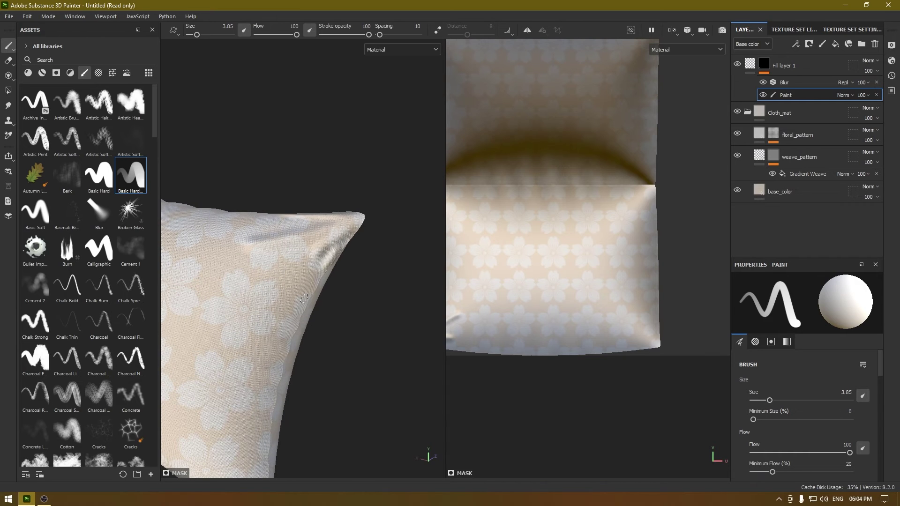
pyautogui.moveTo(316, 283)
pyautogui.keyDown('alt'); pyautogui.mouseDown()
pyautogui.moveTo(331, 247)
pyautogui.moveTo(326, 256)
pyautogui.mouseUp(); pyautogui.keyUp('alt')
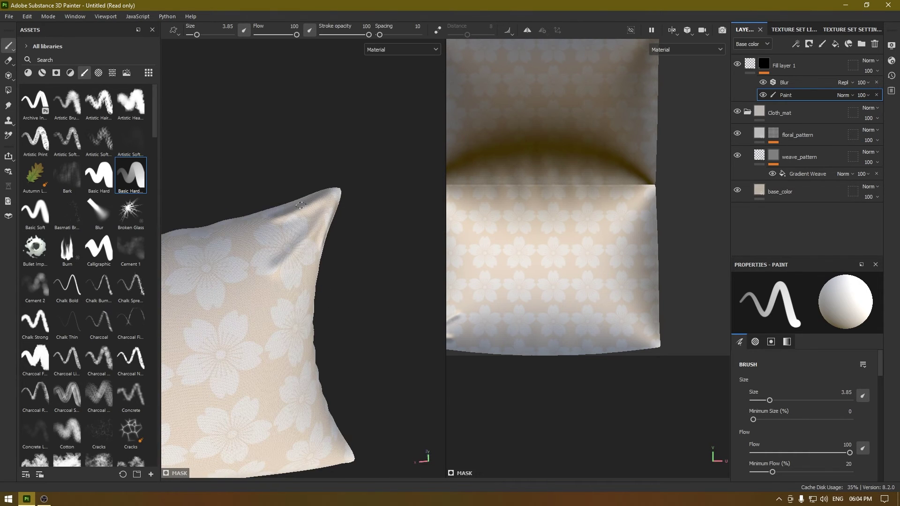
pyautogui.moveTo(301, 205)
pyautogui.mouseDown()
pyautogui.moveTo(326, 219)
pyautogui.moveTo(229, 279)
pyautogui.mouseUp()
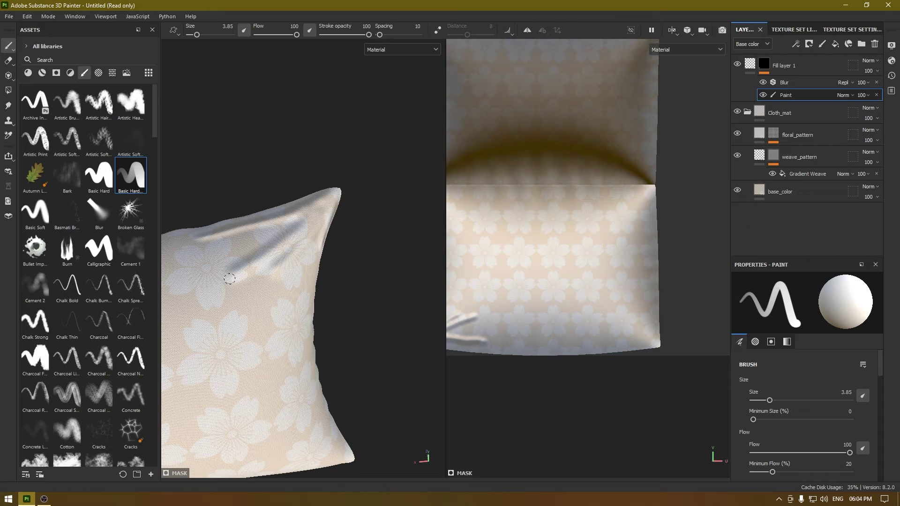
pyautogui.moveTo(285, 230); pyautogui.dragTo(218, 252)
pyautogui.moveTo(243, 252)
pyautogui.keyDown('alt'); pyautogui.mouseDown()
pyautogui.moveTo(253, 215)
pyautogui.moveTo(259, 220)
pyautogui.mouseUp(); pyautogui.keyUp('alt')
pyautogui.keyDown('alt'); pyautogui.moveTo(317, 262); pyautogui.dragTo(336, 245); pyautogui.keyUp('alt')
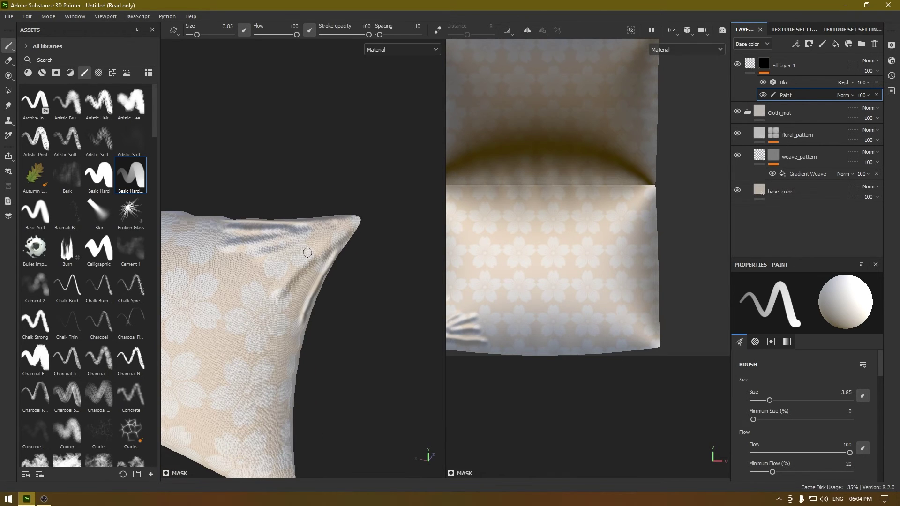
# Set the mask's Blur Intensity to 2.5 and lower the paint effect's opacity to 55
pyautogui.click(787, 83)
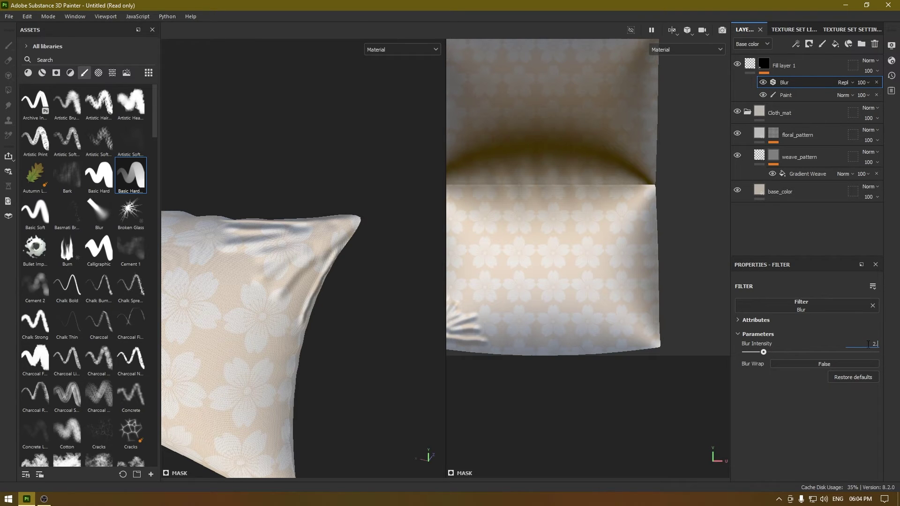
pyautogui.moveTo(346, 265)
pyautogui.keyDown('alt'); pyautogui.mouseDown()
pyautogui.moveTo(342, 245)
pyautogui.moveTo(361, 266)
pyautogui.mouseUp(); pyautogui.keyUp('alt')
pyautogui.click(864, 94)
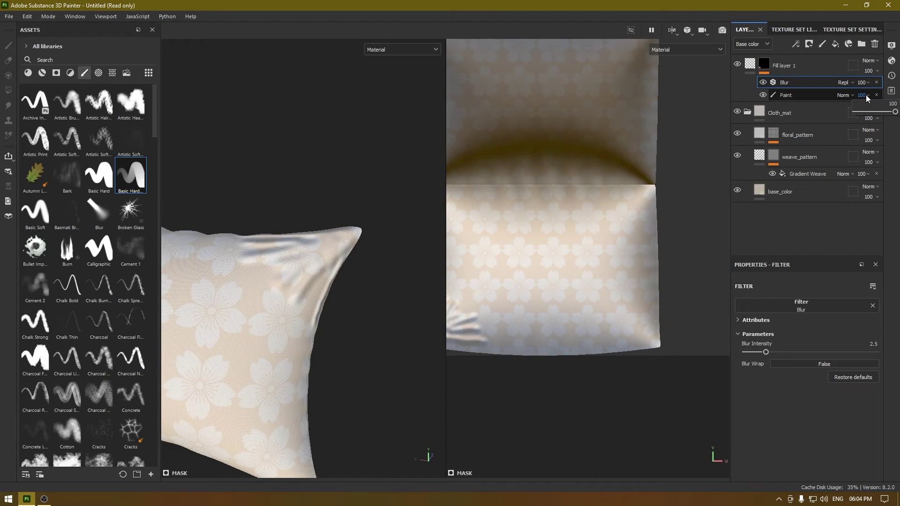
pyautogui.moveTo(895, 112); pyautogui.dragTo(879, 113)
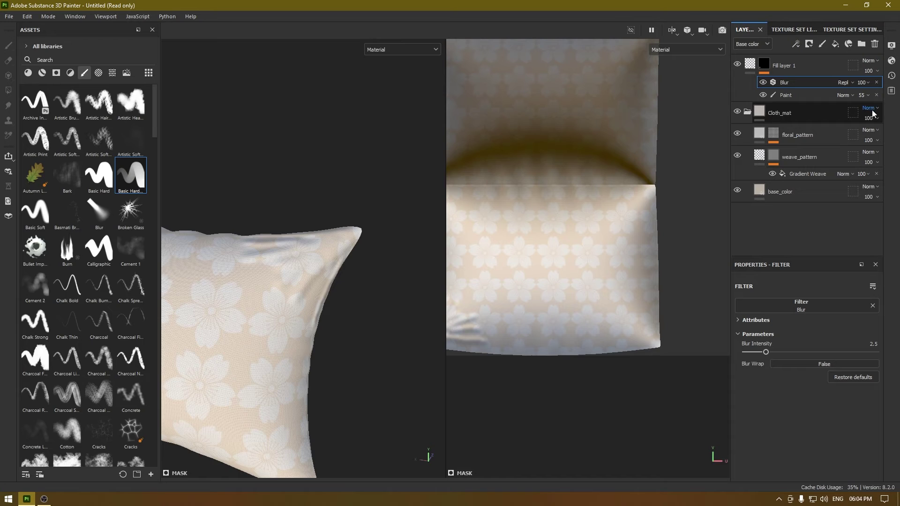
pyautogui.moveTo(356, 169)
pyautogui.keyDown('alt'); pyautogui.mouseDown()
pyautogui.moveTo(366, 165)
pyautogui.moveTo(298, 231)
pyautogui.moveTo(294, 205)
pyautogui.moveTo(301, 233)
pyautogui.moveTo(362, 190)
pyautogui.mouseUp(); pyautogui.keyUp('alt')
# Paint fold strokes in the mask's paint effect, running inward from the tip of a second pillow corner
pyautogui.click(797, 95)
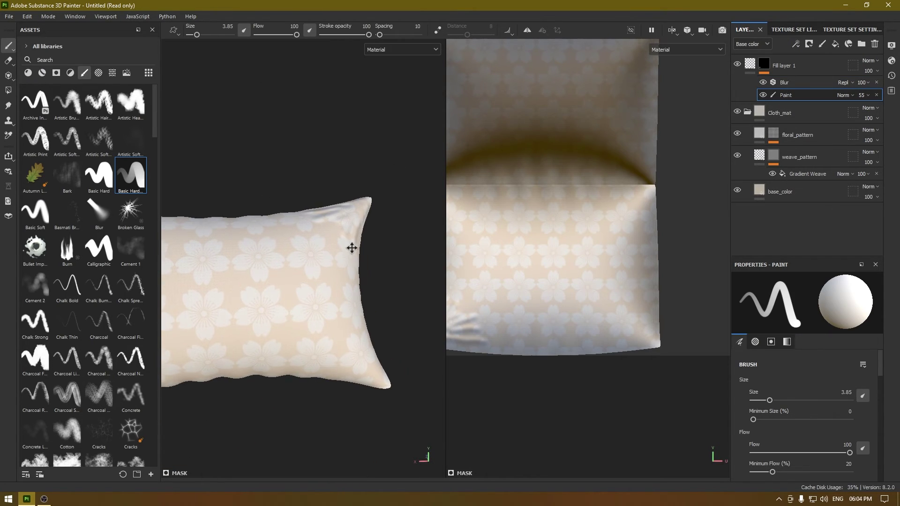
pyautogui.moveTo(351, 247)
pyautogui.keyDown('alt'); pyautogui.mouseDown()
pyautogui.moveTo(281, 302)
pyautogui.moveTo(304, 419)
pyautogui.moveTo(293, 309)
pyautogui.mouseUp(); pyautogui.keyUp('alt')
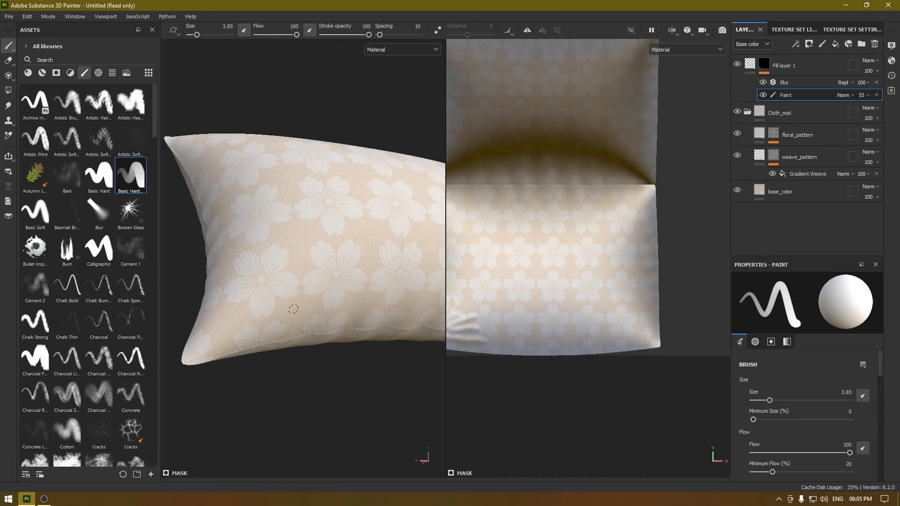
pyautogui.moveTo(187, 360); pyautogui.dragTo(259, 329)
pyautogui.moveTo(191, 349); pyautogui.dragTo(222, 302)
# Paint several fold strokes in the mask that fan inward from the tip of a third pillow corner
pyautogui.keyDown('alt'); pyautogui.moveTo(253, 377); pyautogui.dragTo(415, 324); pyautogui.keyUp('alt')
pyautogui.keyDown('alt'); pyautogui.moveTo(415, 323); pyautogui.dragTo(490, 389, button='middle'); pyautogui.keyUp('alt')
pyautogui.keyDown('alt'); pyautogui.moveTo(347, 346); pyautogui.dragTo(418, 314); pyautogui.keyUp('alt')
pyautogui.moveTo(266, 311); pyautogui.dragTo(196, 299)
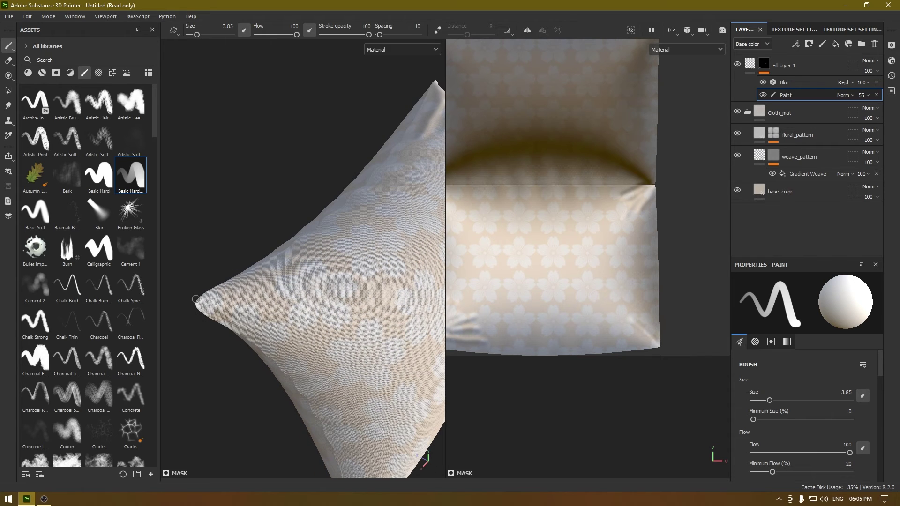
pyautogui.moveTo(269, 292); pyautogui.dragTo(300, 284)
pyautogui.moveTo(220, 292); pyautogui.dragTo(299, 262)
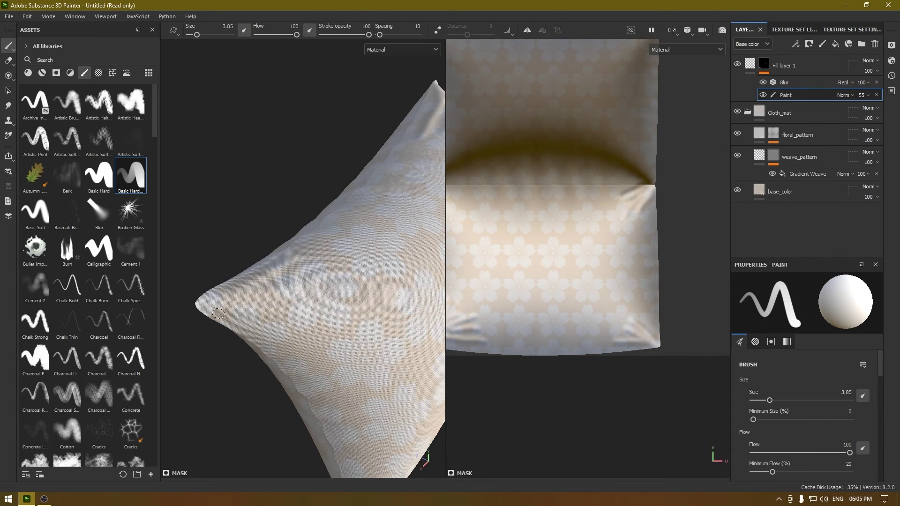
pyautogui.moveTo(214, 313)
pyautogui.mouseDown()
pyautogui.moveTo(328, 354)
pyautogui.moveTo(282, 364)
pyautogui.moveTo(179, 175)
pyautogui.moveTo(300, 302)
pyautogui.moveTo(347, 312)
pyautogui.moveTo(319, 342)
pyautogui.moveTo(305, 251)
pyautogui.moveTo(369, 389)
pyautogui.moveTo(349, 348)
pyautogui.moveTo(358, 360)
pyautogui.moveTo(396, 353)
pyautogui.moveTo(395, 371)
pyautogui.mouseUp()
# Switch the brush to black and paint over parts of the first corner's folds in the mask to thin and soften them
pyautogui.keyDown('alt'); pyautogui.moveTo(409, 302); pyautogui.dragTo(305, 358, button='middle'); pyautogui.keyUp('alt')
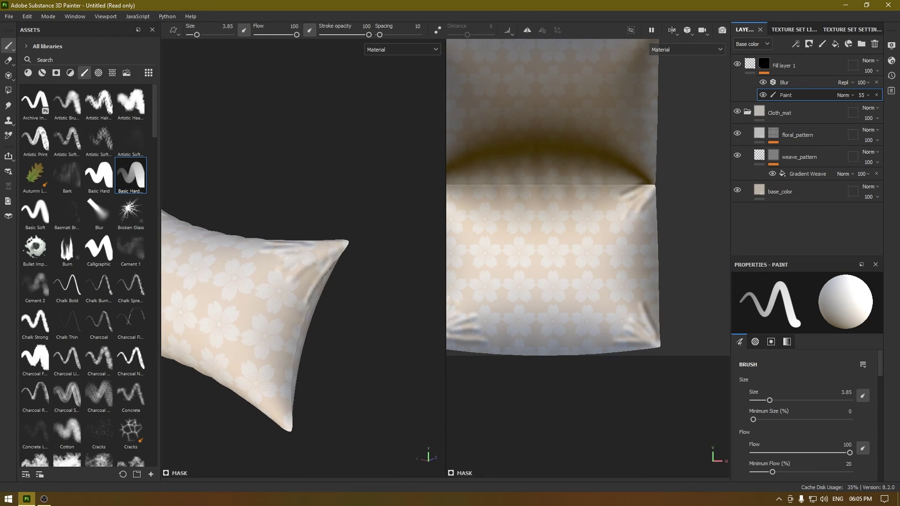
pyautogui.keyDown('alt'); pyautogui.moveTo(305, 359); pyautogui.dragTo(377, 308, button='right'); pyautogui.keyUp('alt')
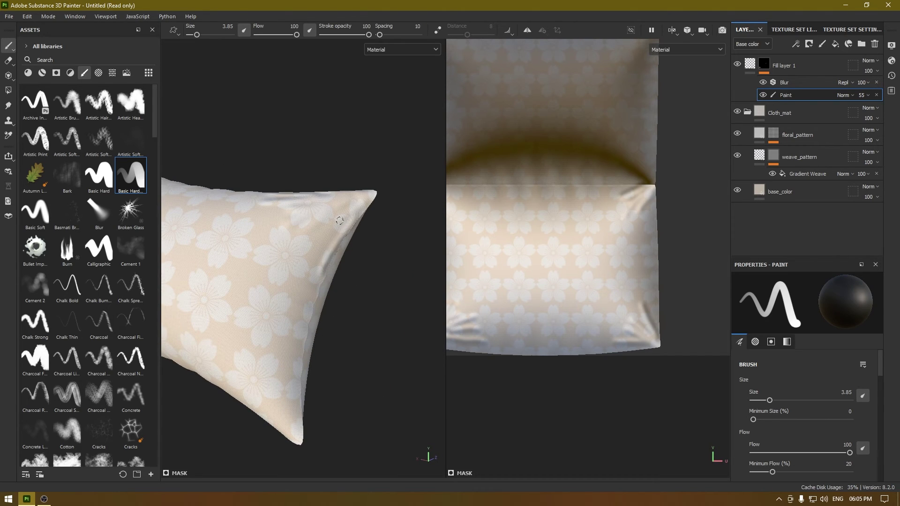
pyautogui.keyDown('alt'); pyautogui.moveTo(347, 209); pyautogui.dragTo(237, 277); pyautogui.keyUp('alt')
pyautogui.keyDown('alt'); pyautogui.moveTo(237, 277); pyautogui.dragTo(275, 255, button='right'); pyautogui.keyUp('alt')
pyautogui.keyDown('alt'); pyautogui.moveTo(275, 256); pyautogui.dragTo(286, 256, button='middle'); pyautogui.keyUp('alt')
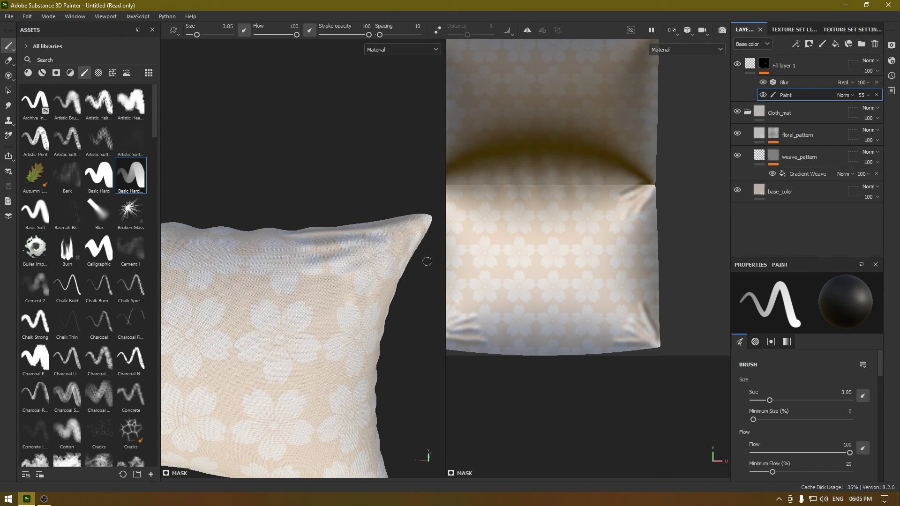
pyautogui.keyDown('alt'); pyautogui.moveTo(345, 271); pyautogui.dragTo(371, 275); pyautogui.keyUp('alt')
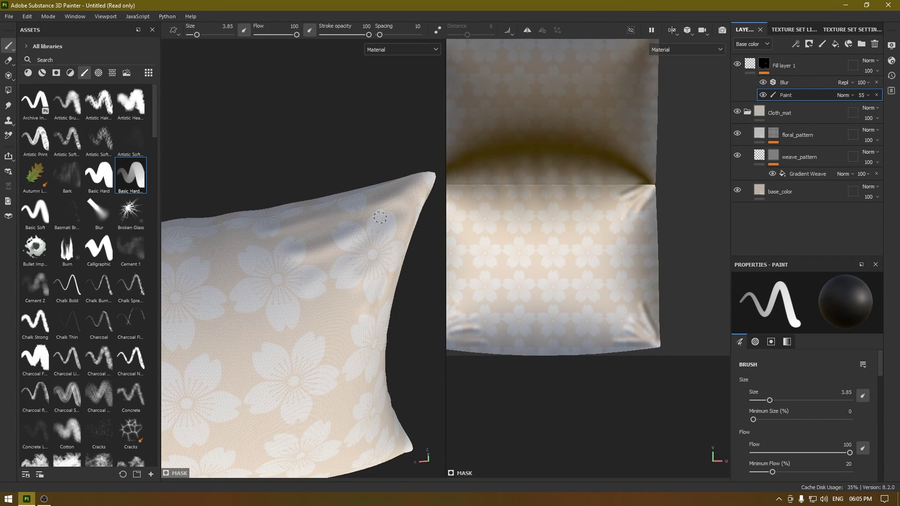
pyautogui.keyDown('alt'); pyautogui.moveTo(337, 305); pyautogui.dragTo(382, 274); pyautogui.keyUp('alt')
# Lower the paint effect's opacity to 39 and check the folds across the whole pillow
pyautogui.keyDown('alt'); pyautogui.moveTo(392, 315); pyautogui.dragTo(319, 249); pyautogui.keyUp('alt')
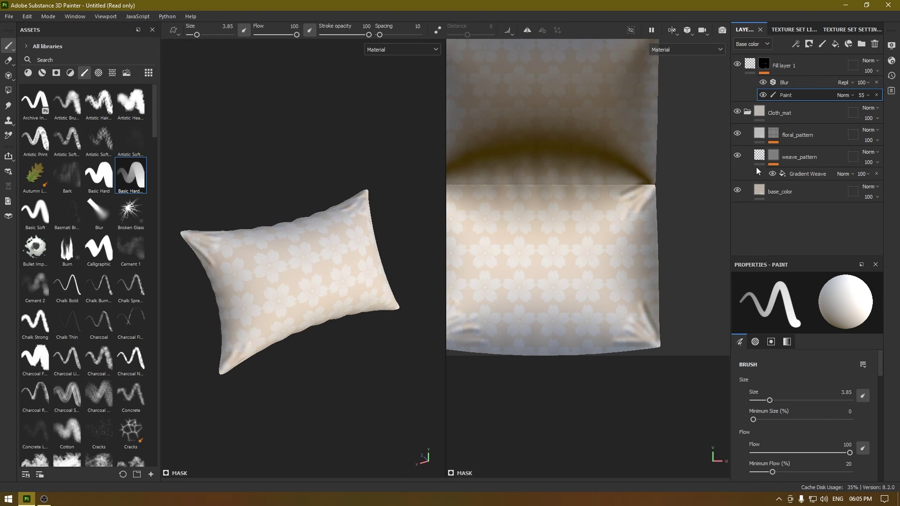
pyautogui.click(863, 96)
pyautogui.click(872, 111)
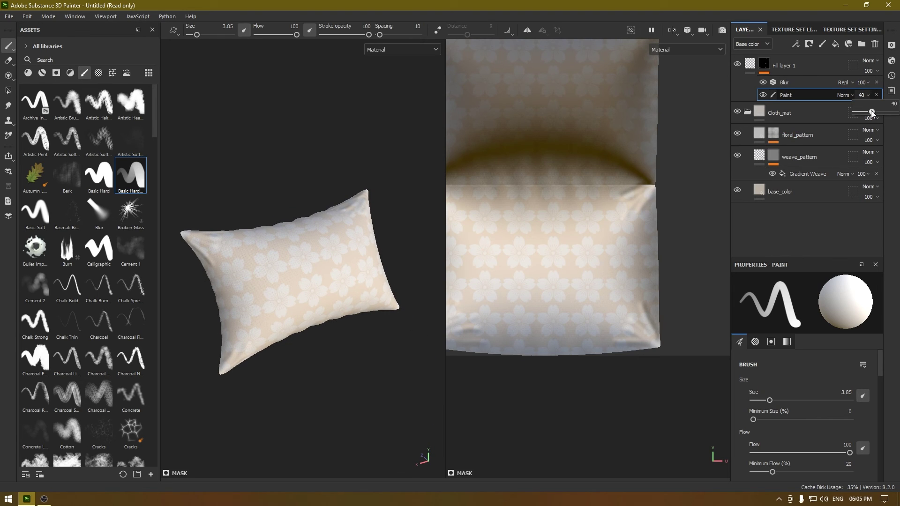
pyautogui.keyDown('alt'); pyautogui.moveTo(300, 194); pyautogui.dragTo(380, 251); pyautogui.keyUp('alt')
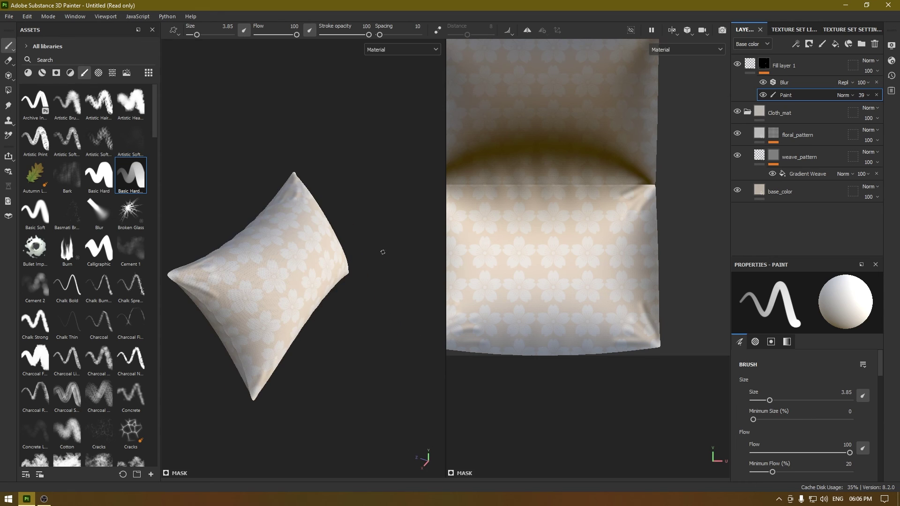
pyautogui.keyDown('alt'); pyautogui.moveTo(338, 319); pyautogui.dragTo(291, 336); pyautogui.keyUp('alt')
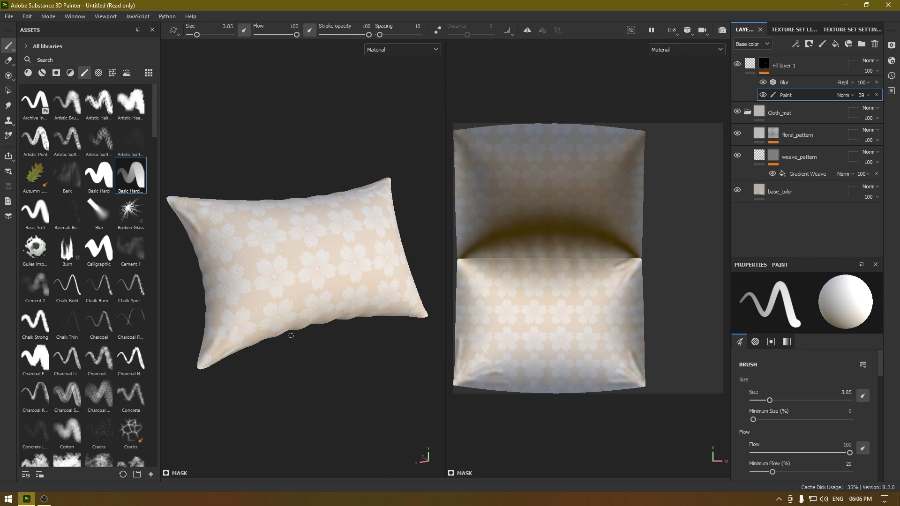